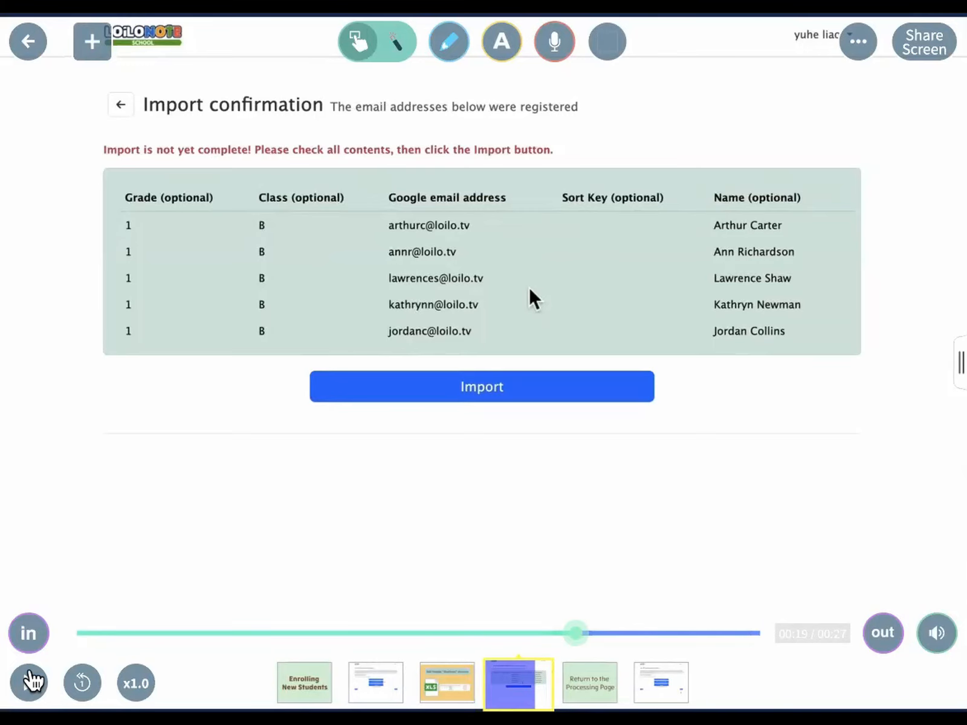
# Play the new-student clip to step 4, Re-register Current Students, then return to the card map.
pyautogui.click(29, 682)
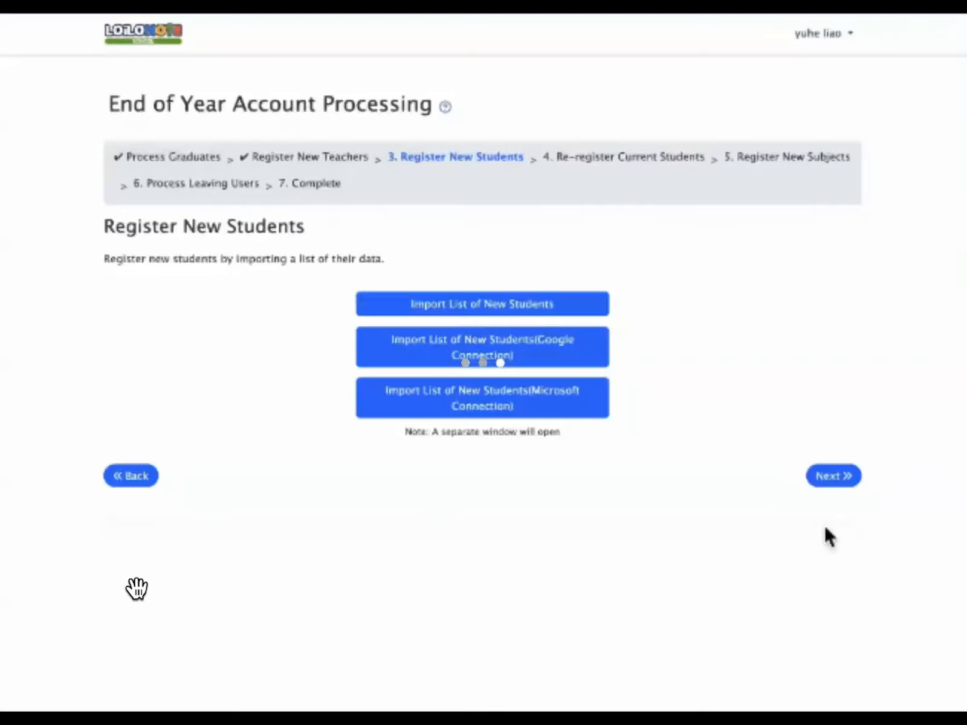
pyautogui.click(837, 480)
pyautogui.click(518, 143)
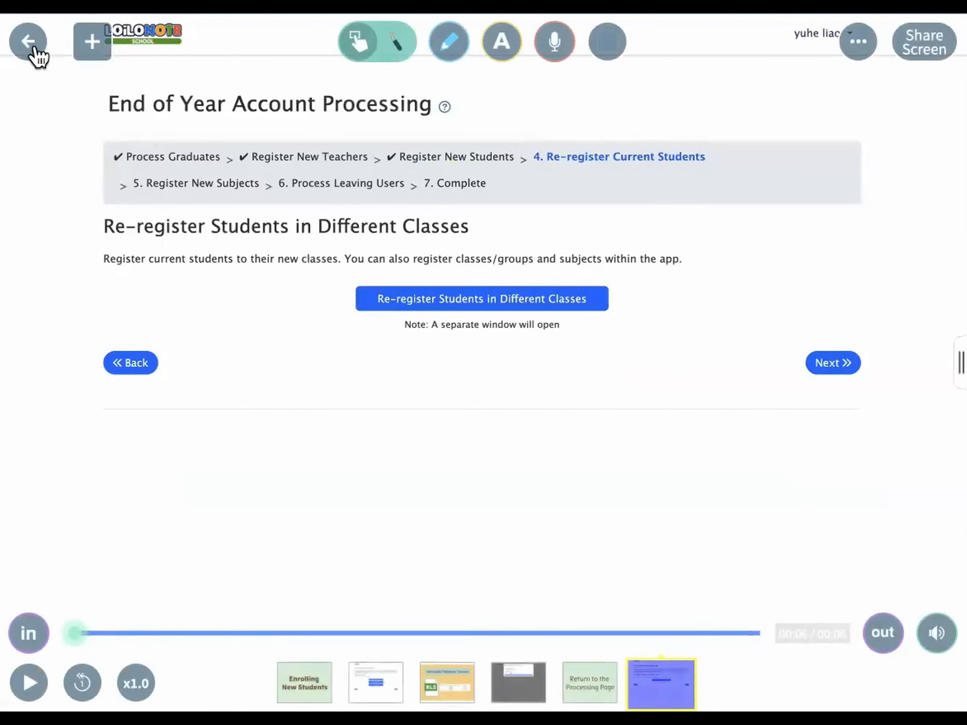
pyautogui.click(33, 49)
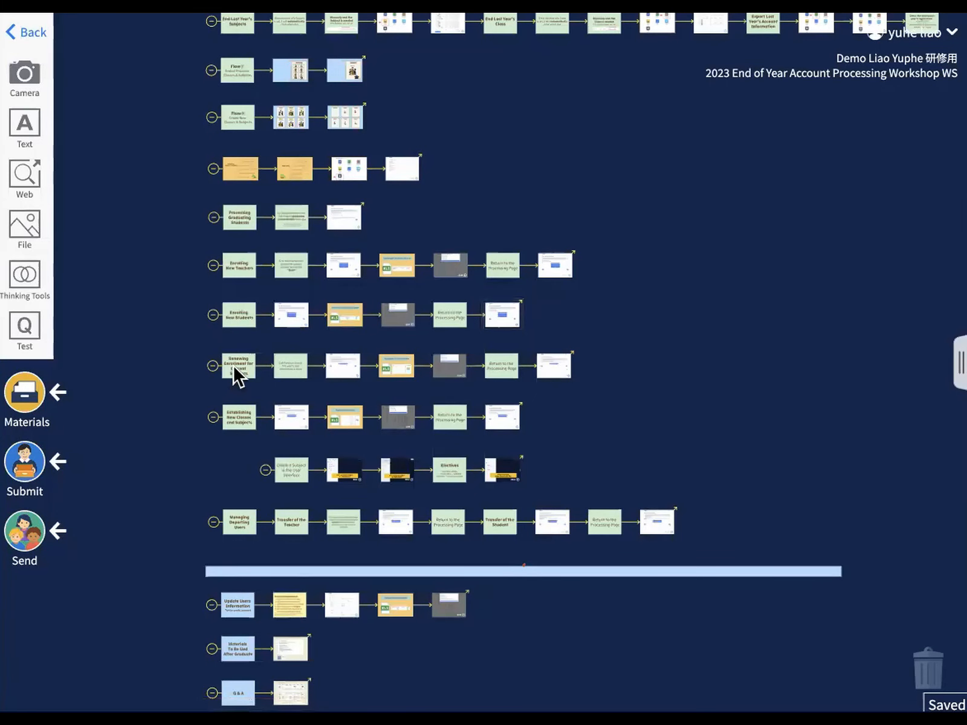
# Open Renewing Enrollment and advance past the End Previous Class and spreadsheet slides to Register Group.
pyautogui.click(233, 370)
pyautogui.click(347, 686)
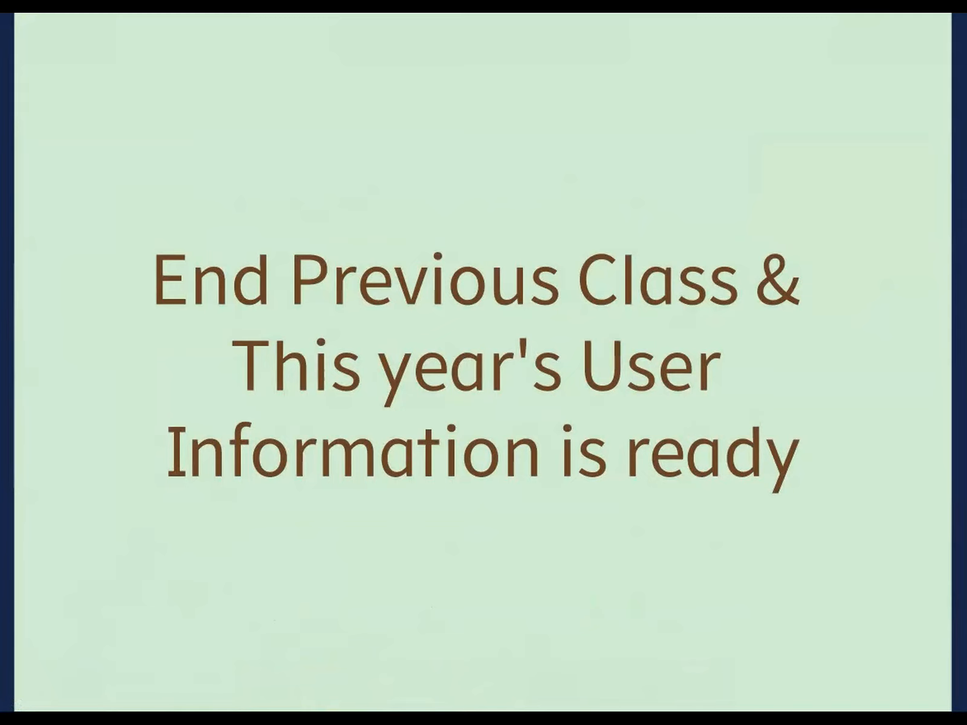
pyautogui.press('Right')
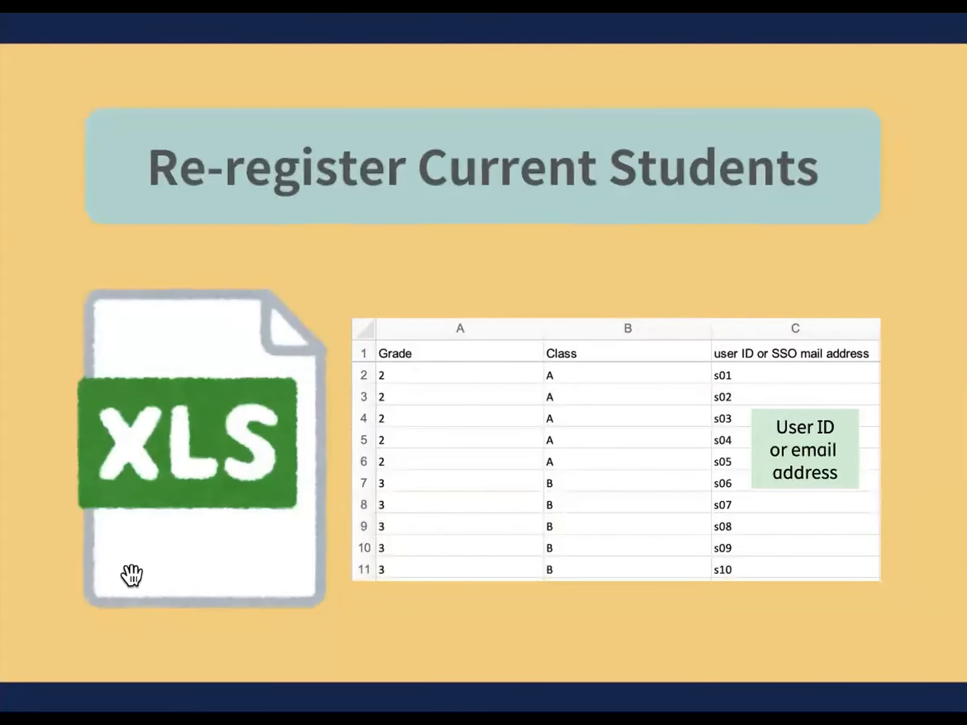
pyautogui.click(28, 682)
pyautogui.press('Right')
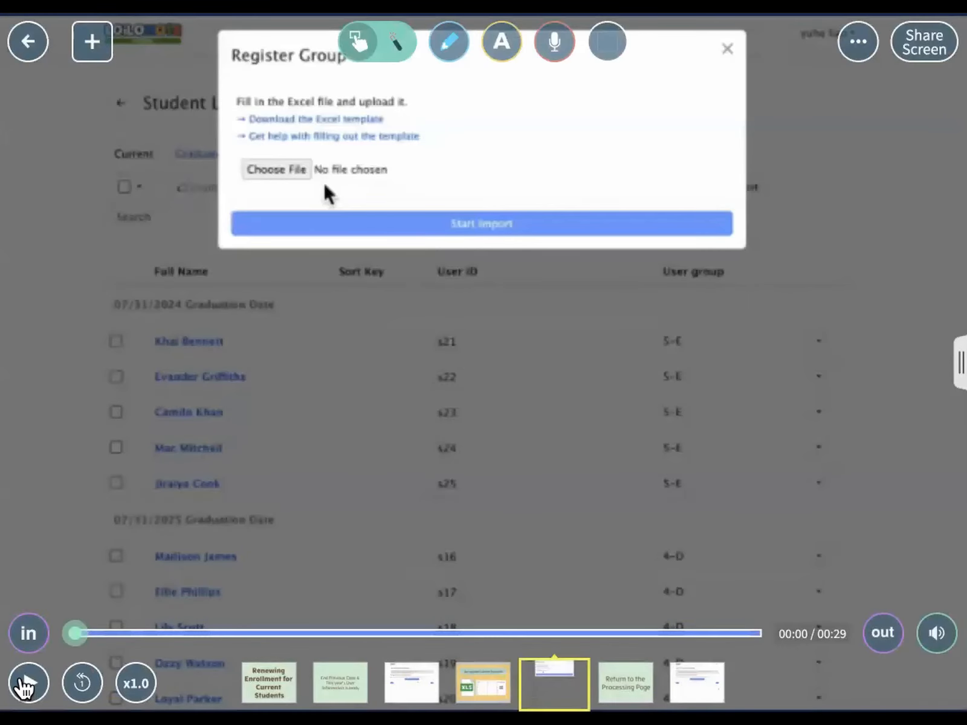
# Play the Register Group video, hold on the 2023/09/01–2024/07/30 group term, then continue to import confirmation.
pyautogui.click(28, 684)
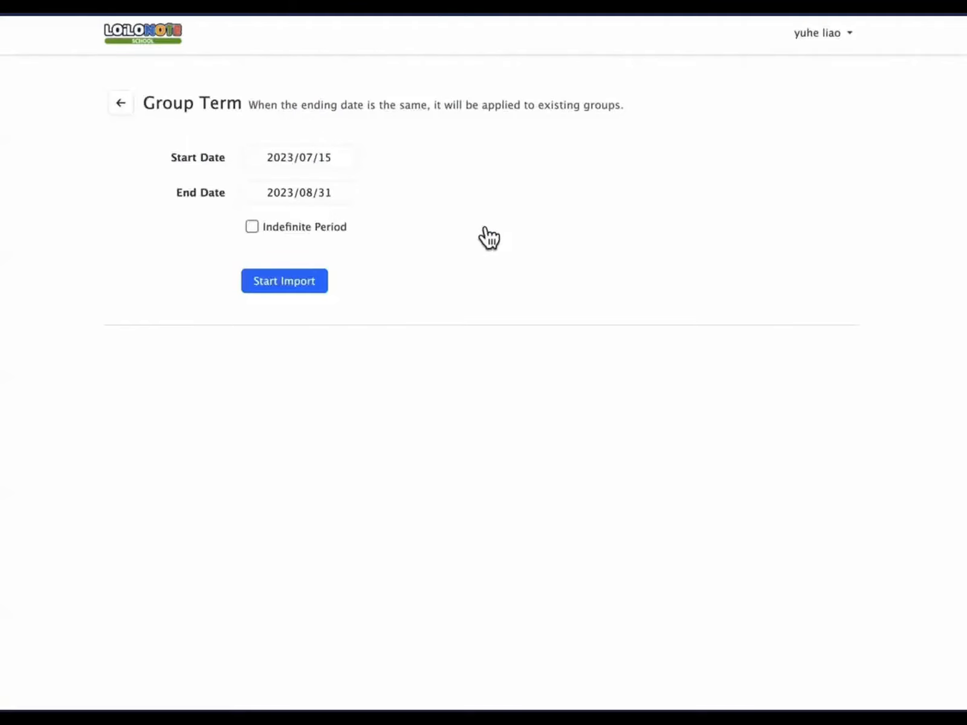
pyautogui.click(116, 518)
pyautogui.click(32, 687)
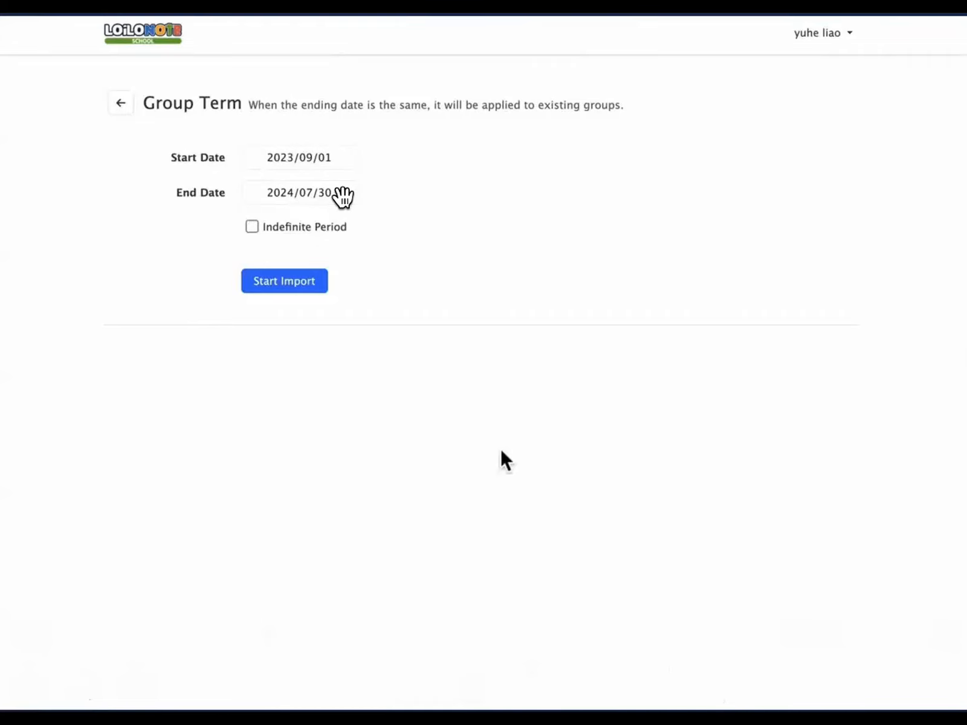
pyautogui.moveTo(125, 573)
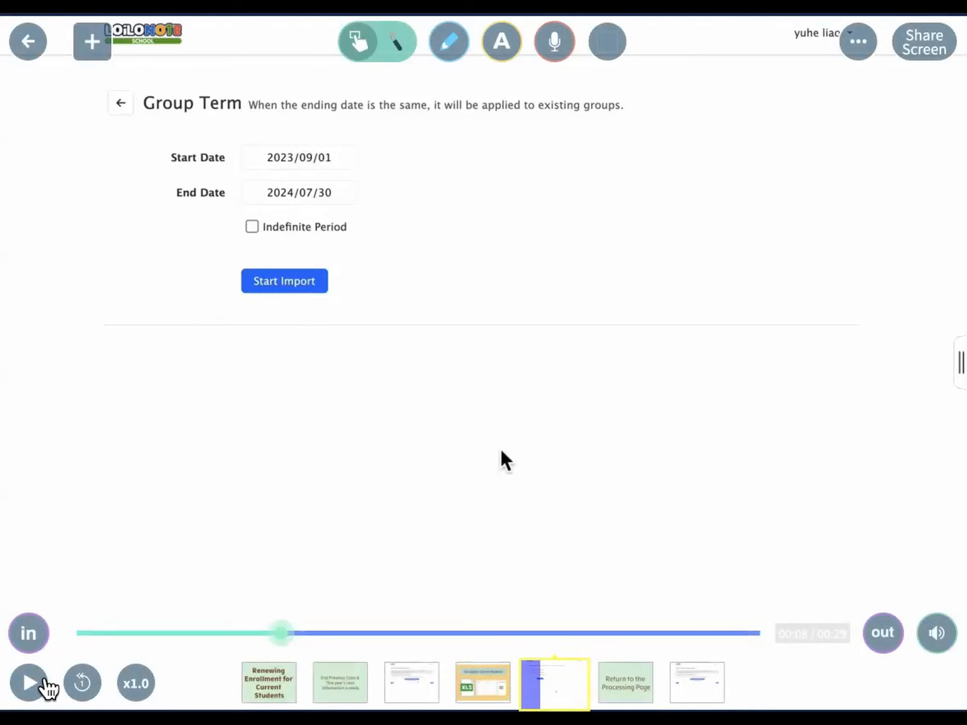
pyautogui.click(40, 684)
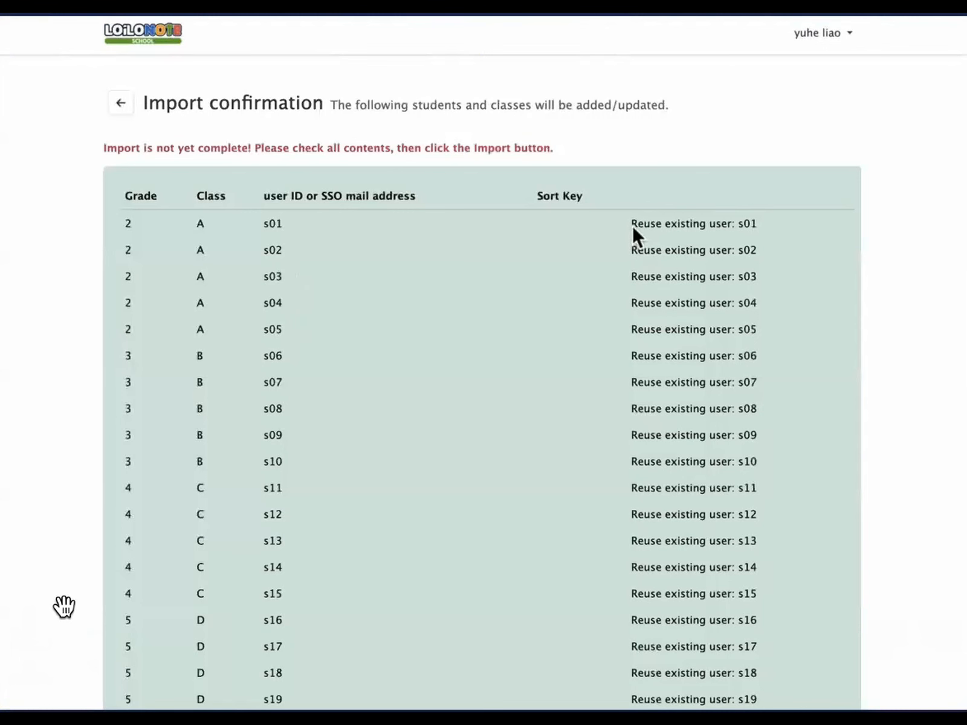
# Hold on the s01–s19 confirmation list, then resume until students s01–s25 import successfully.
pyautogui.click(27, 684)
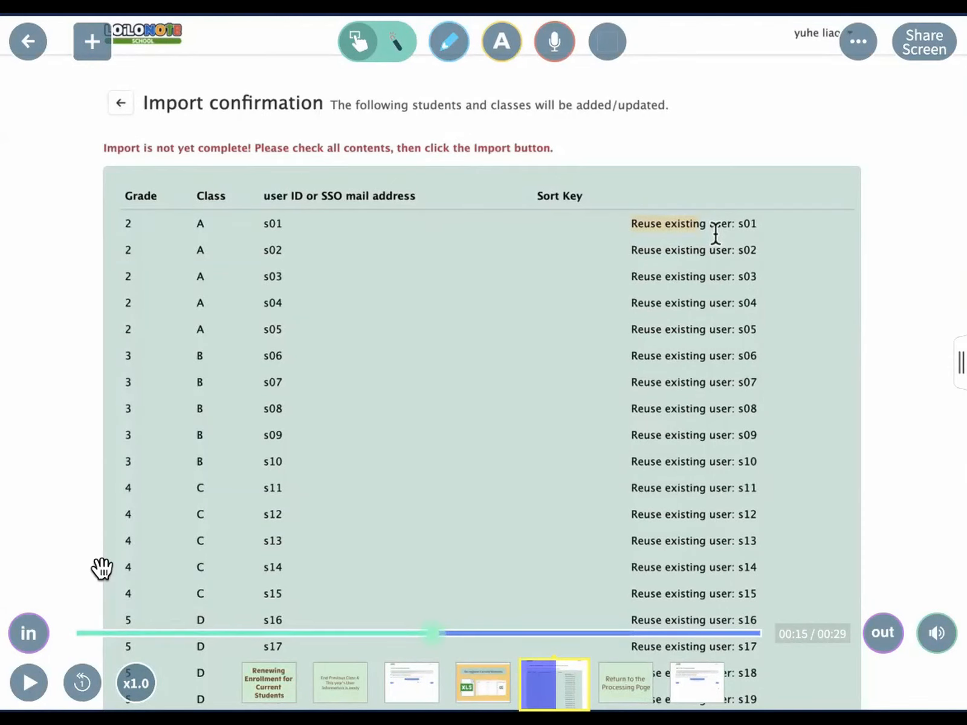
pyautogui.click(27, 684)
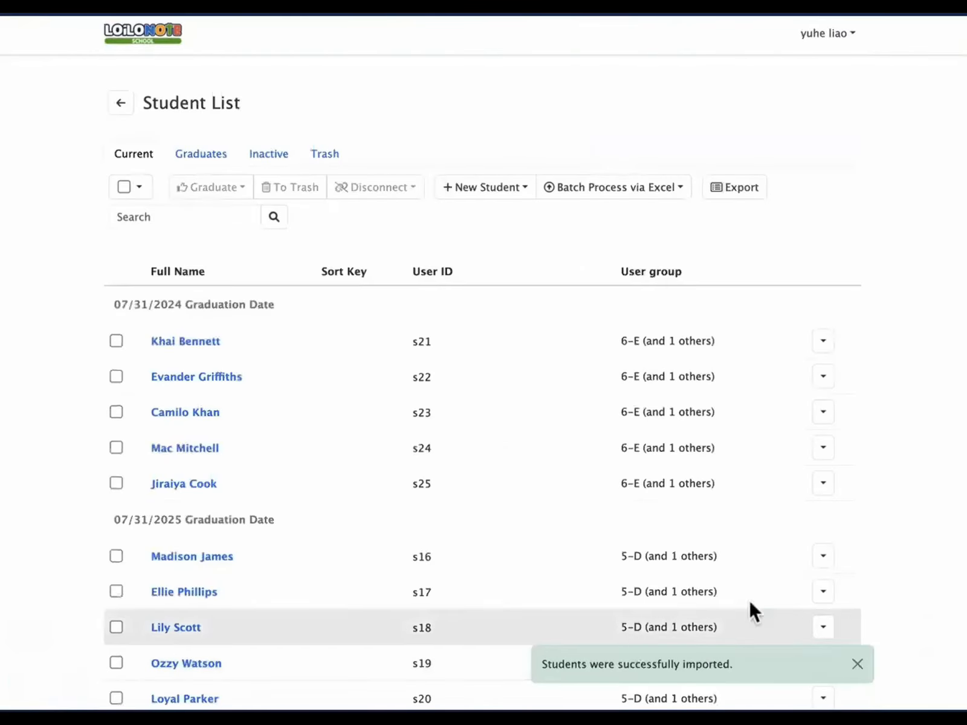
pyautogui.moveTo(44, 686)
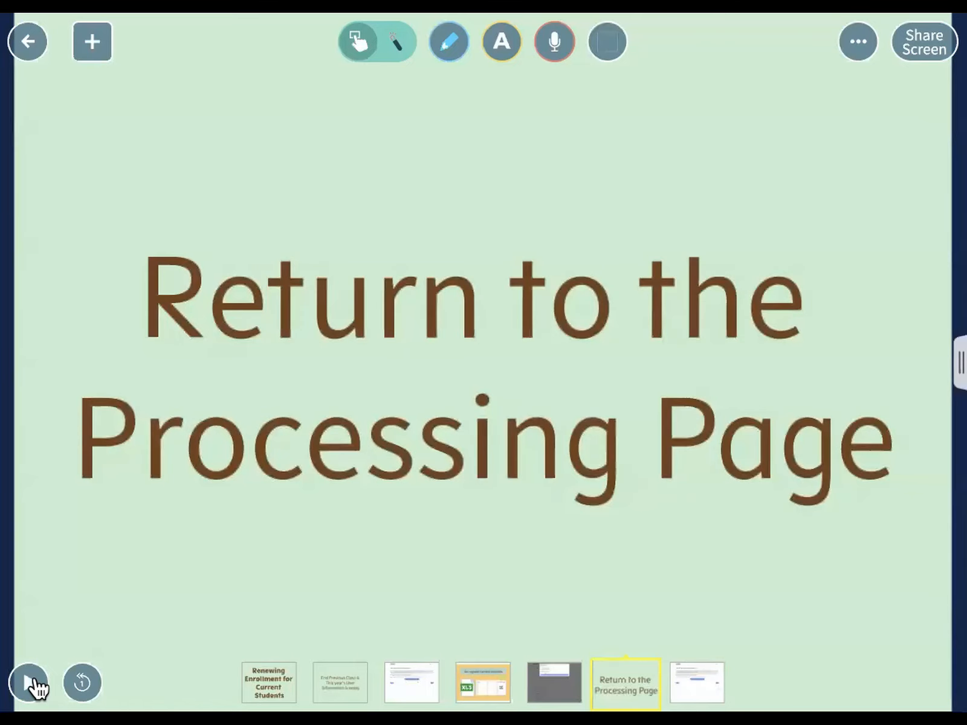
# Reopen the import clip and scrub ahead to its ending student list.
pyautogui.click(544, 686)
pyautogui.click(699, 633)
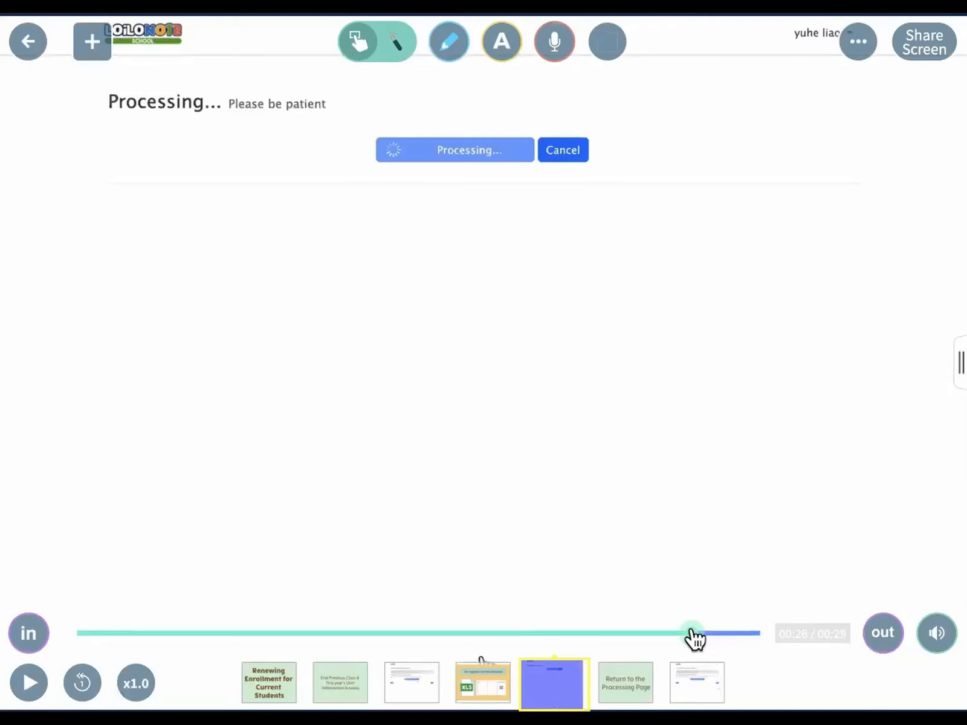
pyautogui.click(730, 633)
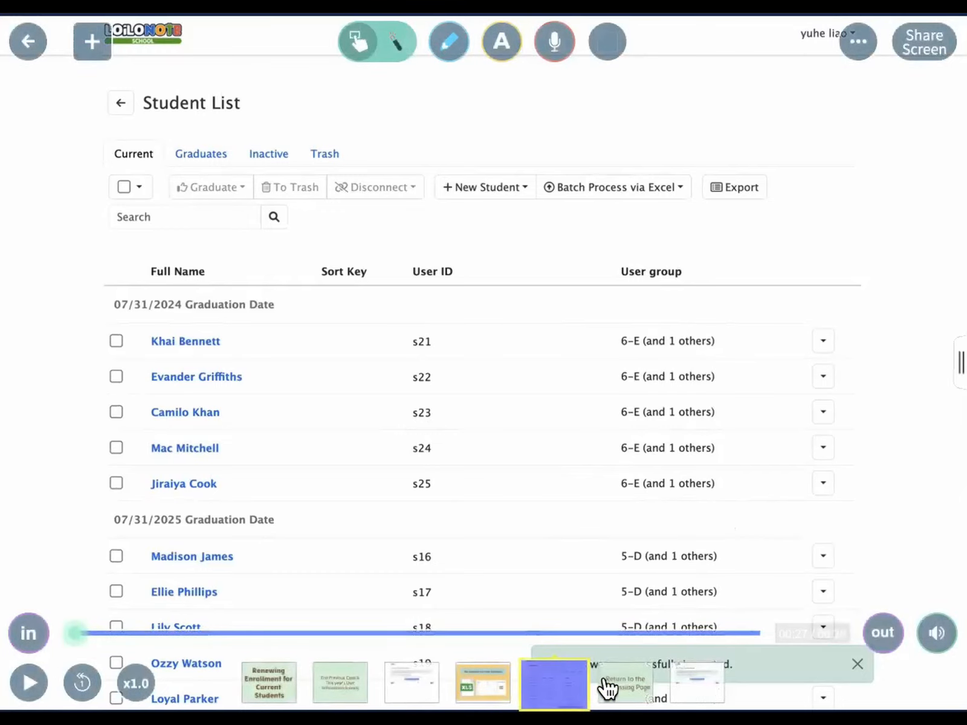
# Play the Return to the Processing Page clip to step 5, Register New Subjects, then return to the card map.
pyautogui.click(613, 689)
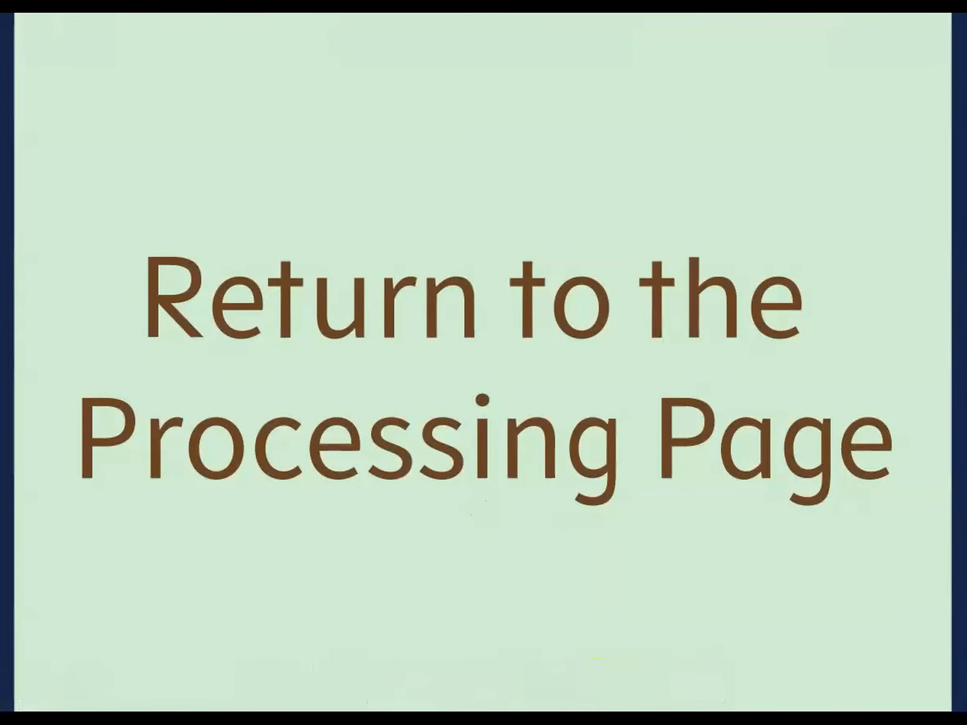
pyautogui.press('Right')
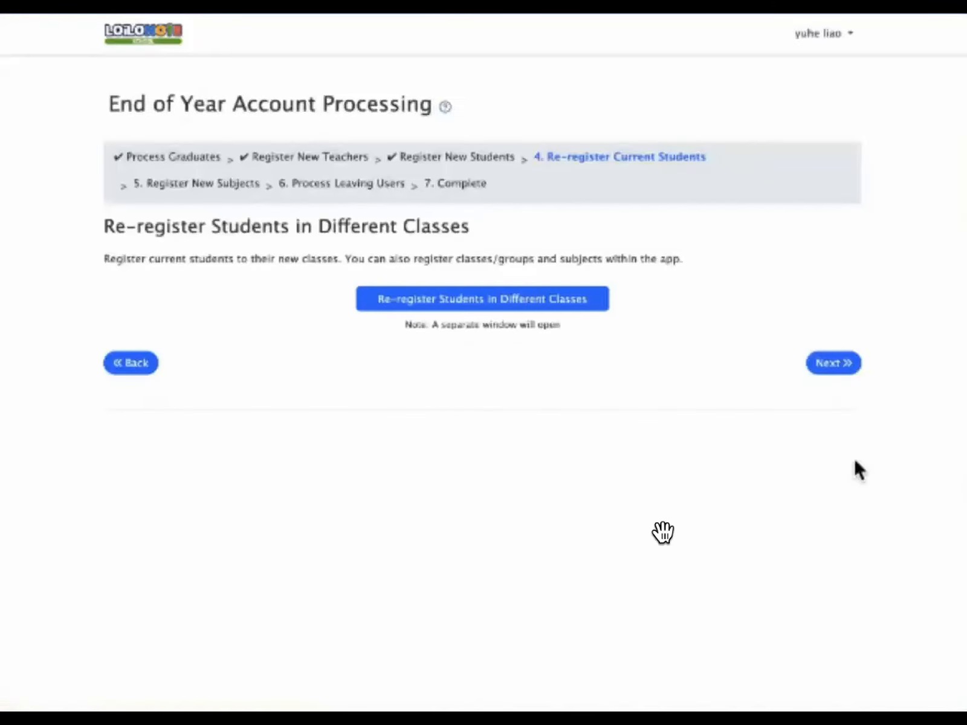
pyautogui.click(41, 682)
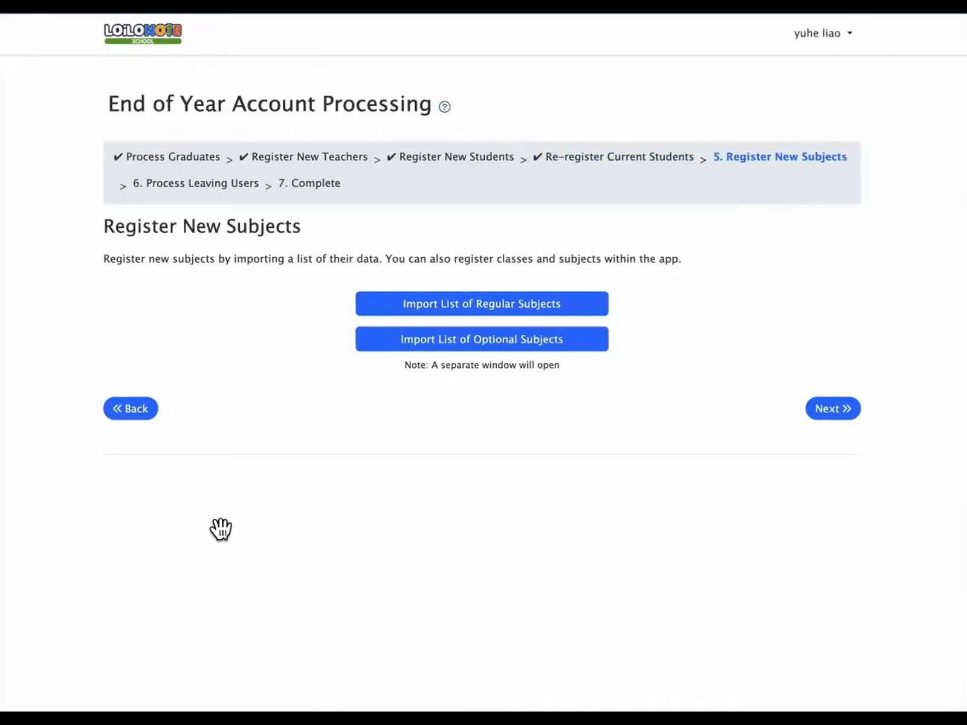
pyautogui.click(27, 47)
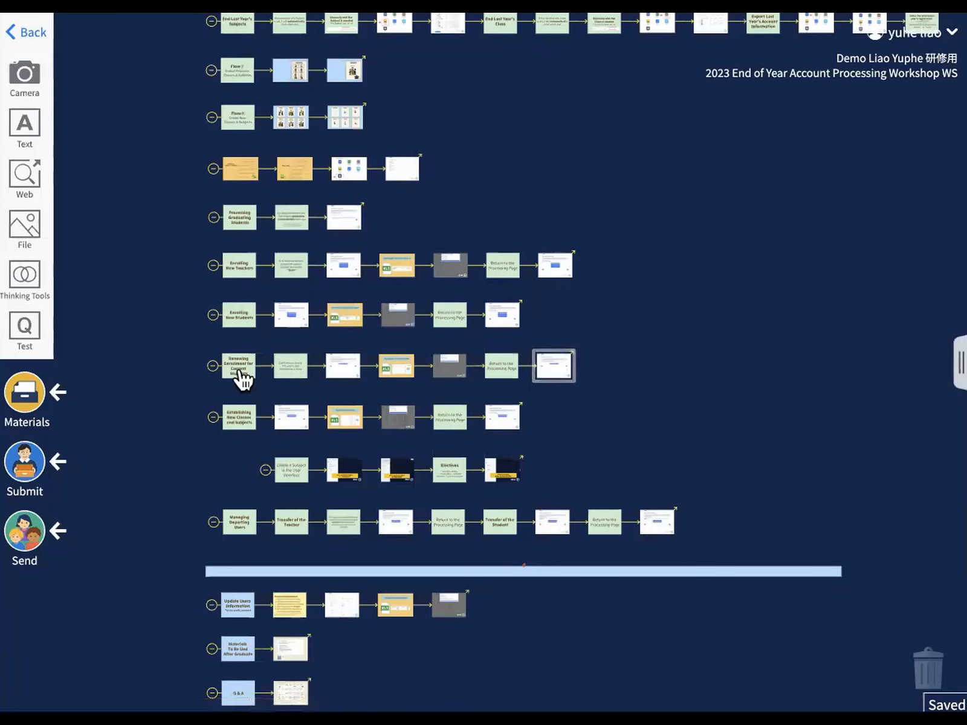
# Open Establishing New Classes and Subjects and play the Register New Subjects clip to the Upload Regular Subjects dialog.
pyautogui.click(239, 418)
pyautogui.press('Right')
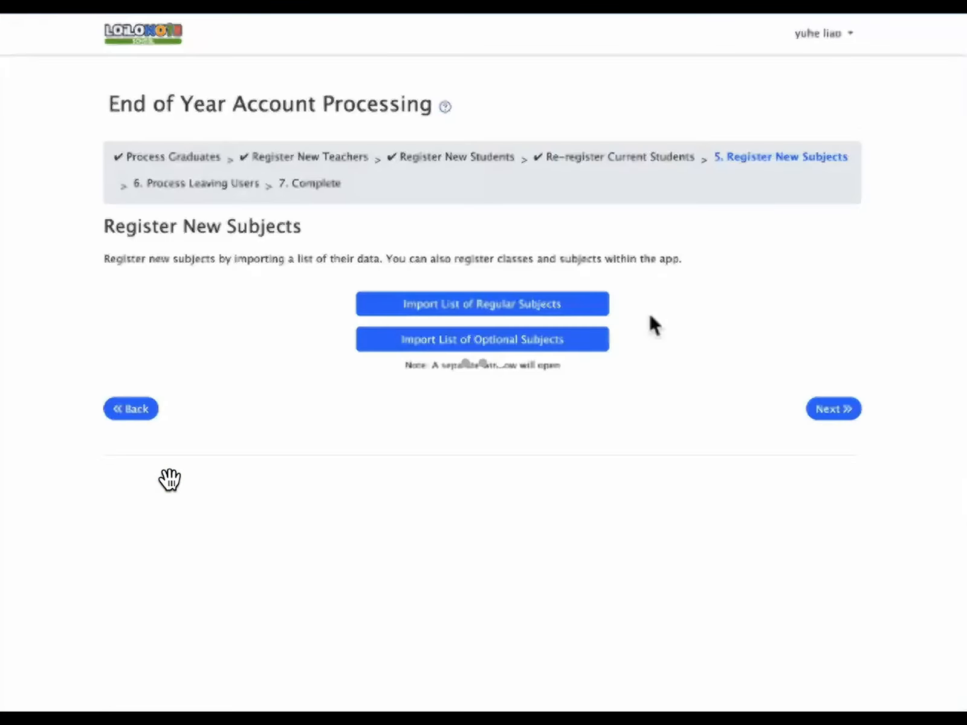
pyautogui.click(49, 680)
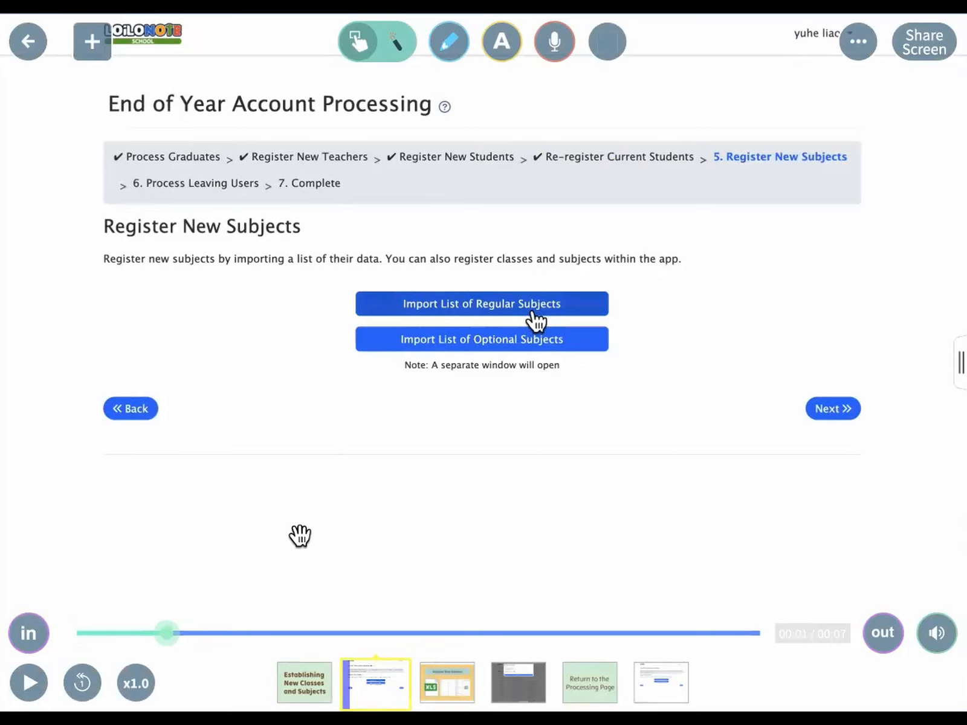
pyautogui.click(29, 683)
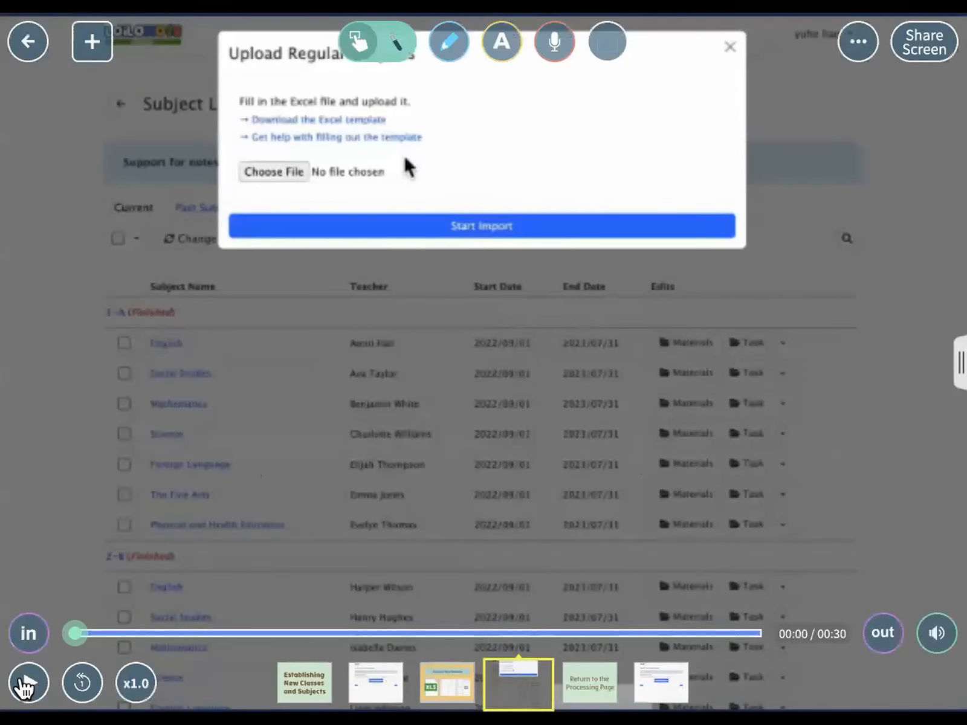
# Play the regular subjects upload clip, holding on the subject term dates, until the grade 1–3 confirmation list appears.
pyautogui.click(27, 682)
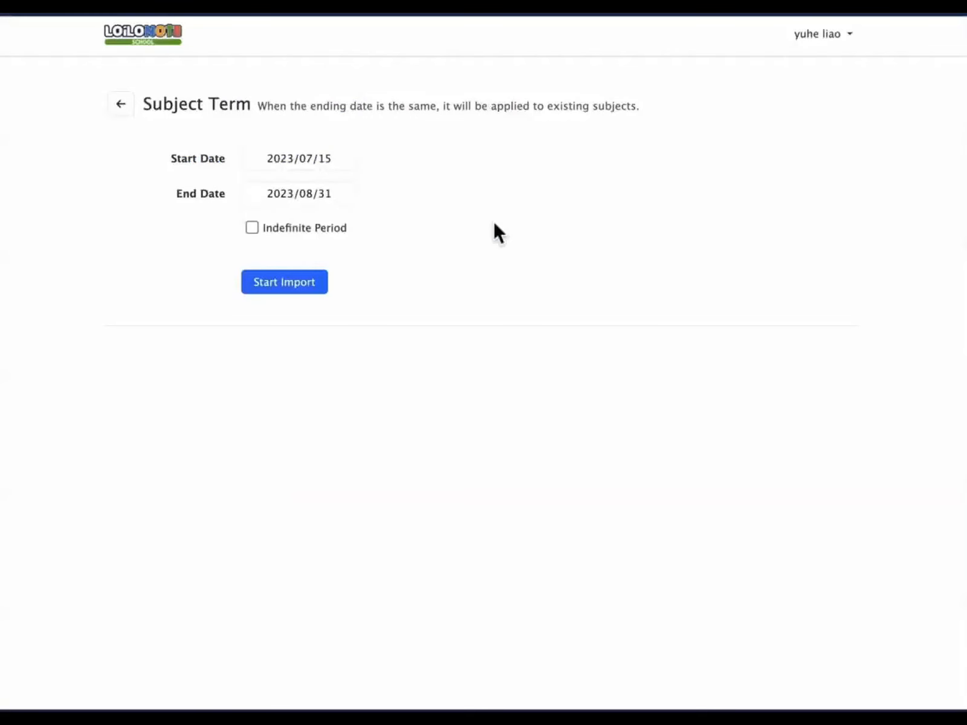
pyautogui.click(34, 685)
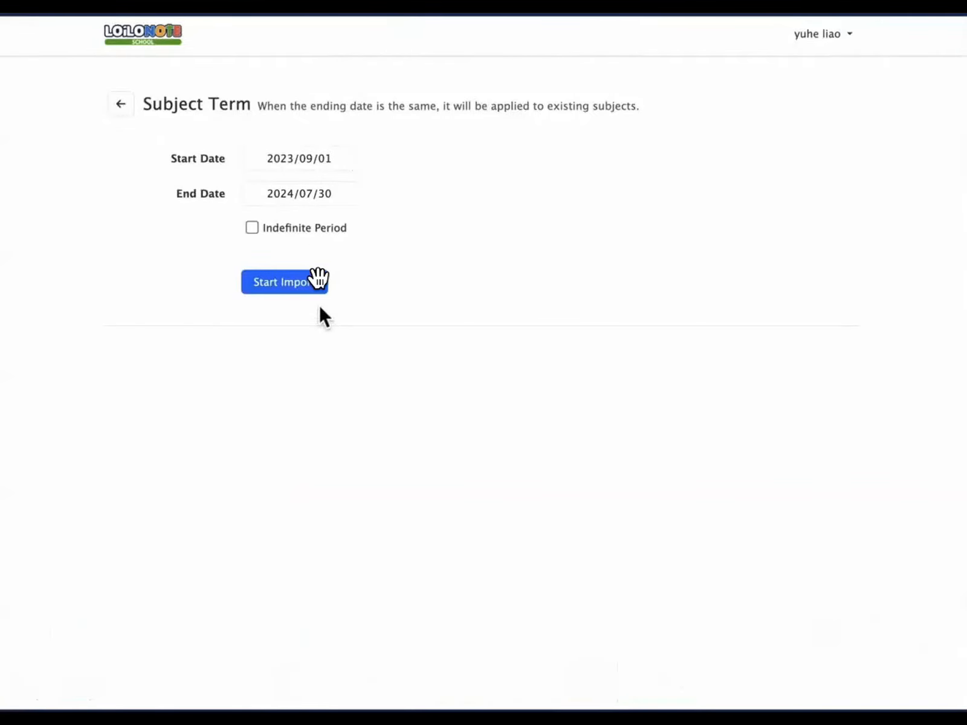
pyautogui.moveTo(149, 568)
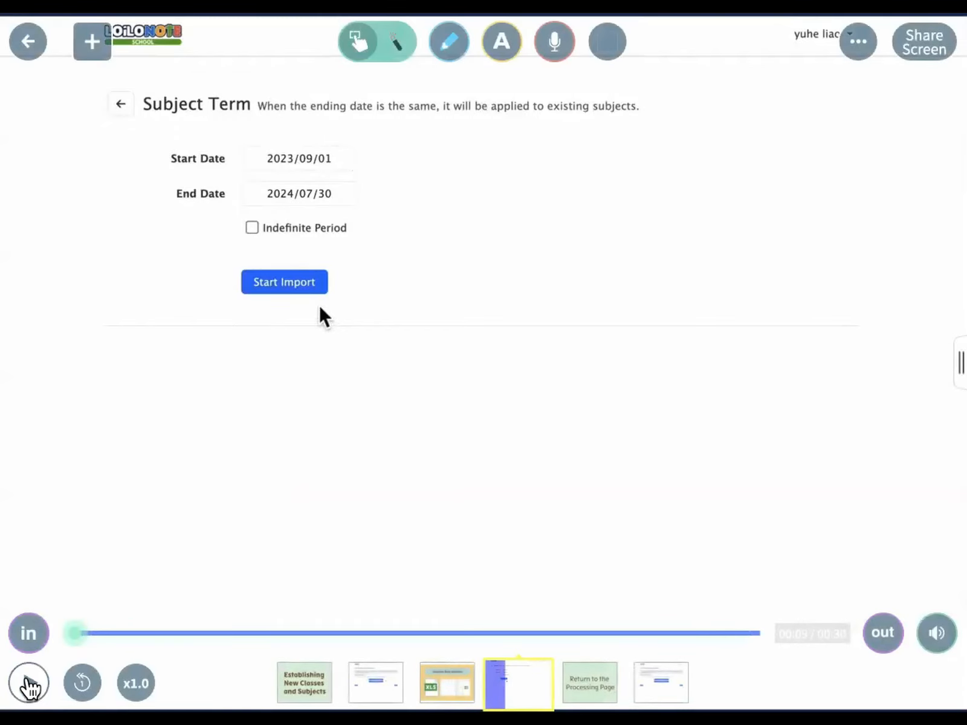
pyautogui.click(28, 683)
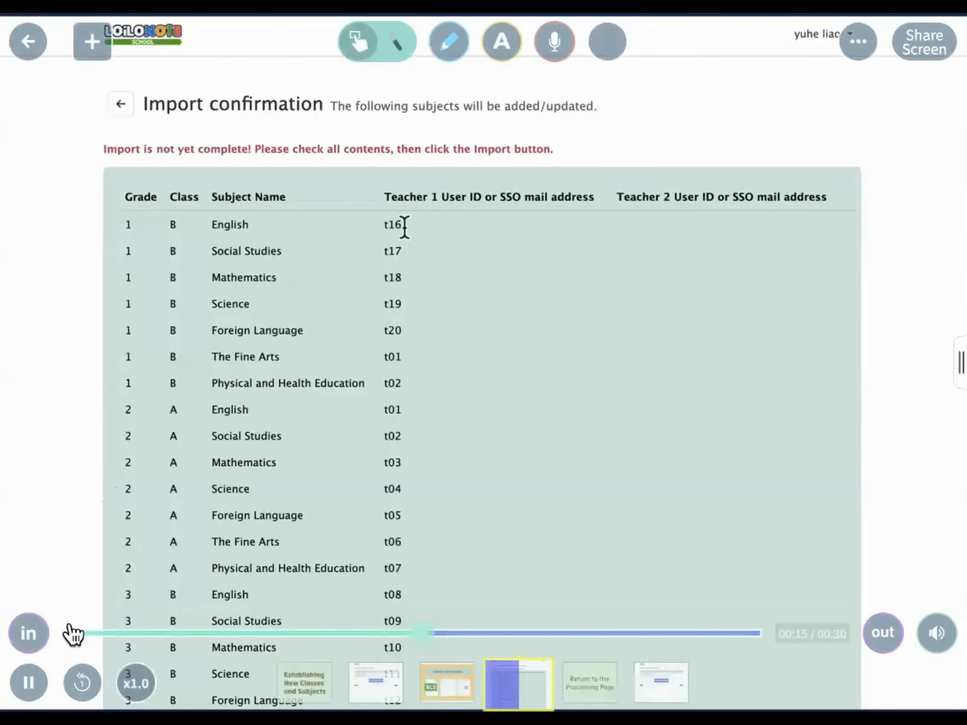
# Hold on the subjects confirmation list, then resume until the import succeeds and step 5 returns.
pyautogui.click(28, 683)
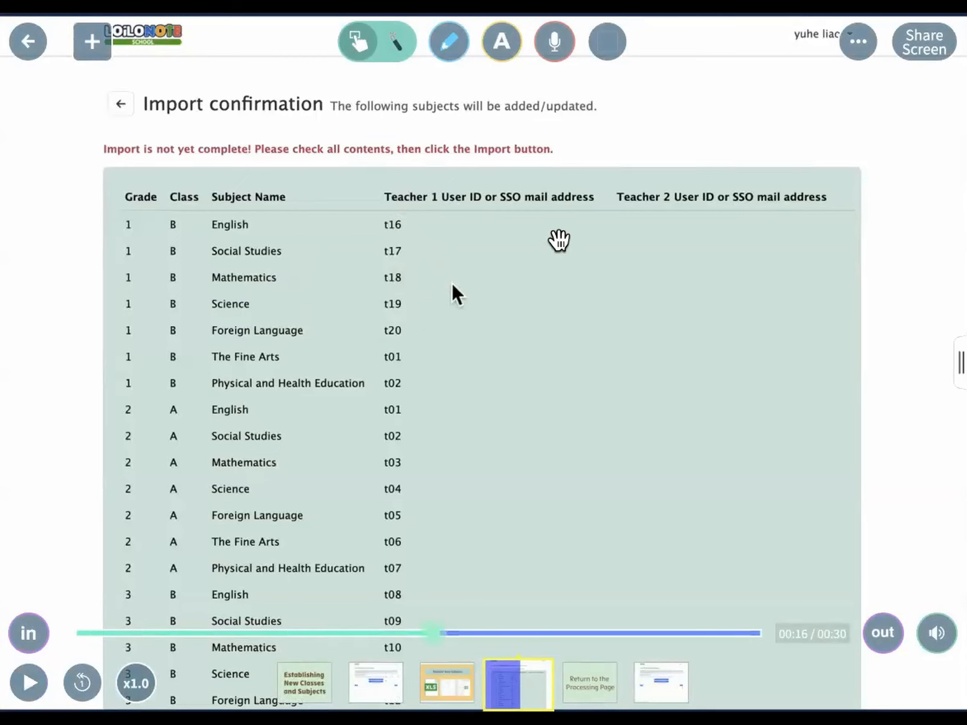
pyautogui.click(29, 683)
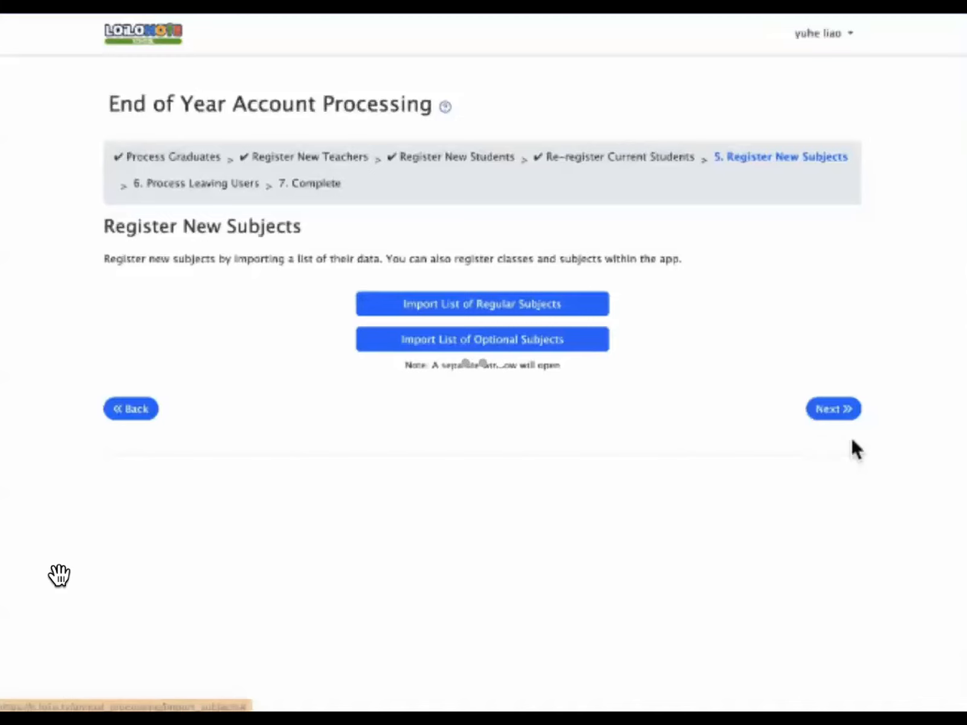
# Confirm subjects are registered with 'Yes, Done!' to reach Process Leaving Users, then close the video.
pyautogui.click(845, 410)
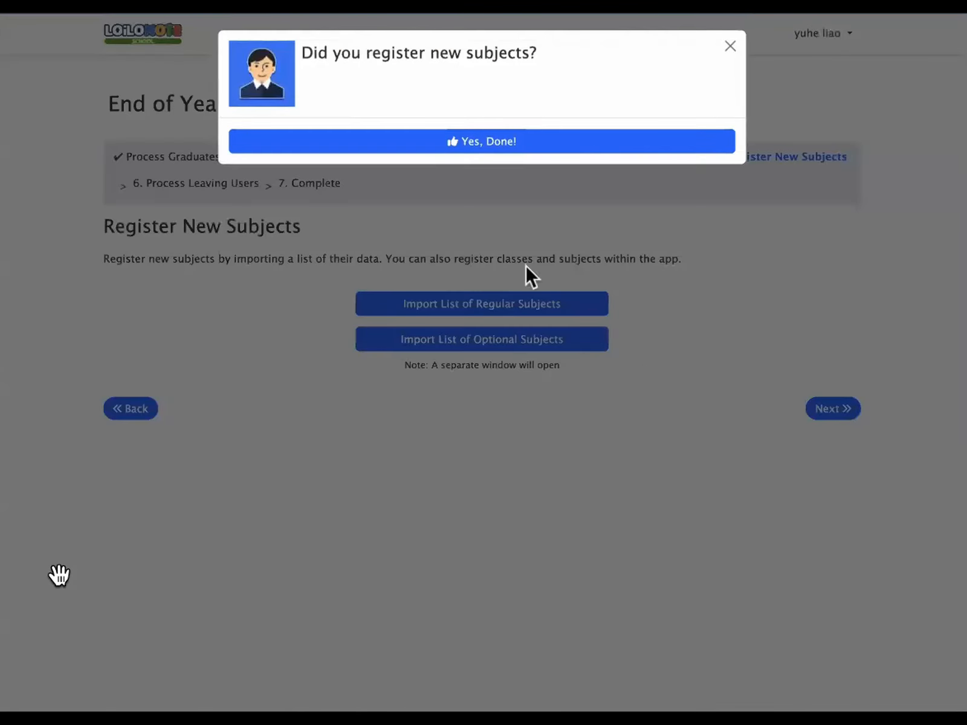
pyautogui.click(509, 144)
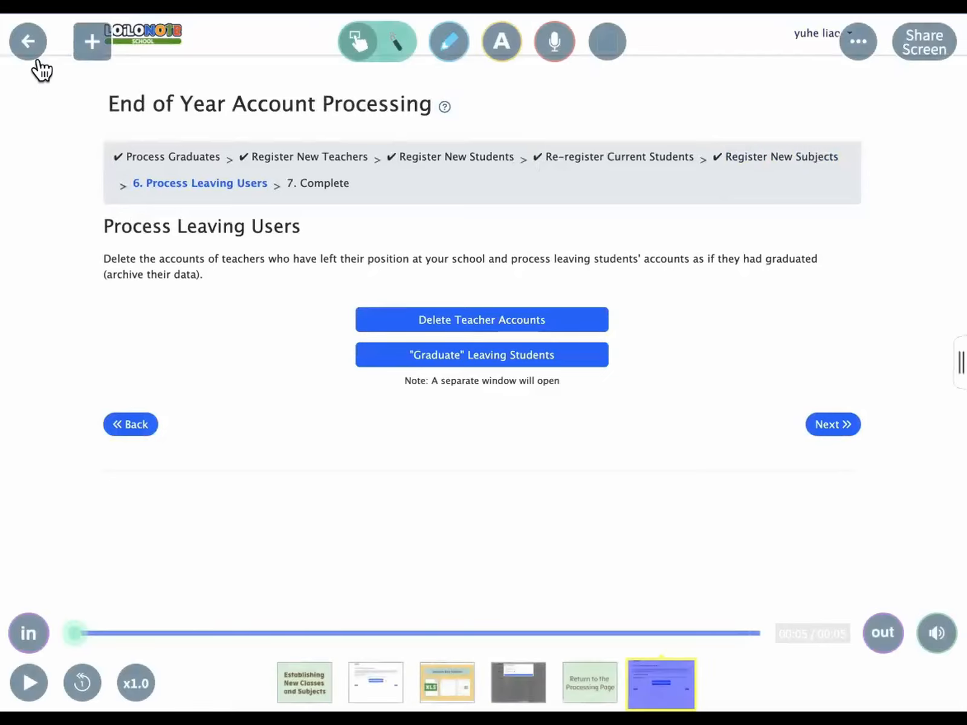
pyautogui.click(33, 53)
# Open the Create a Subject in the User Interface card and play its video creating History for class 1A.
pyautogui.scroll(3, 522, 421)
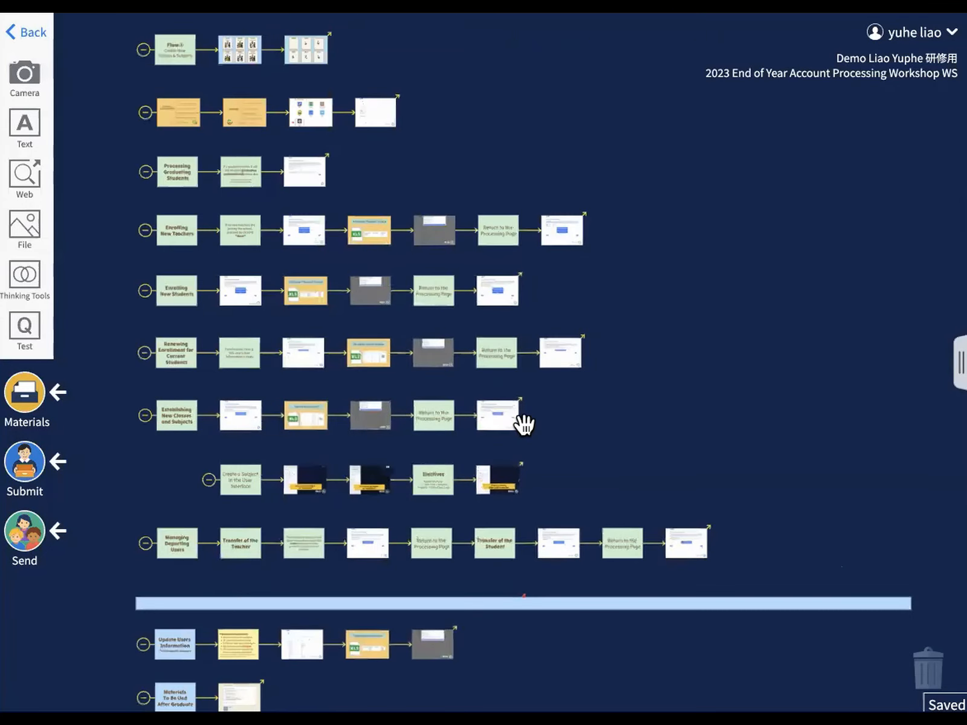
pyautogui.click(283, 424)
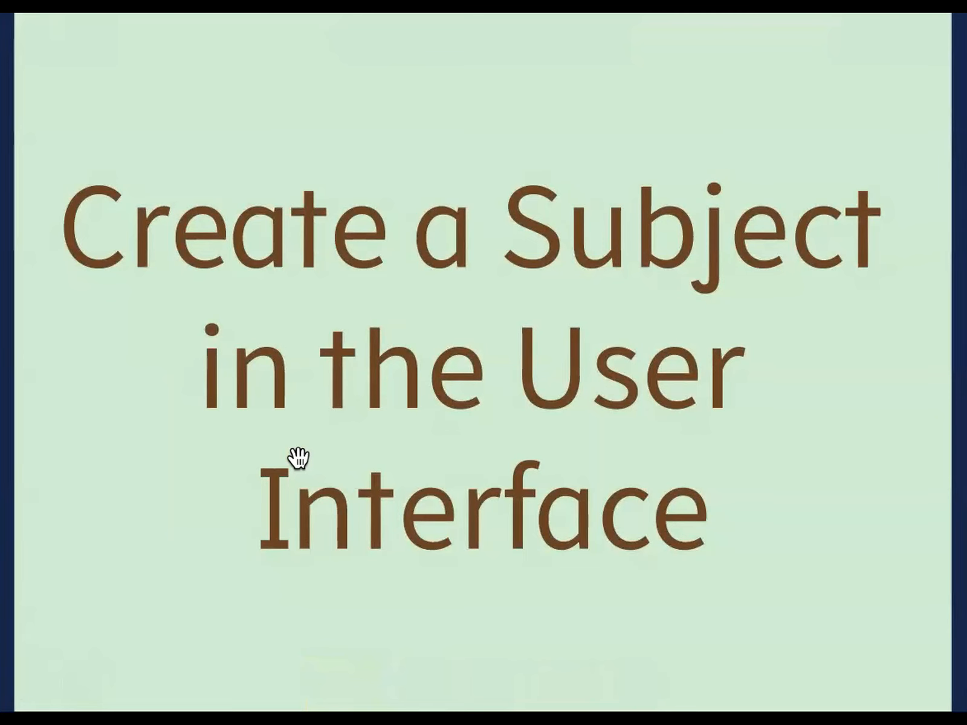
pyautogui.click(296, 458)
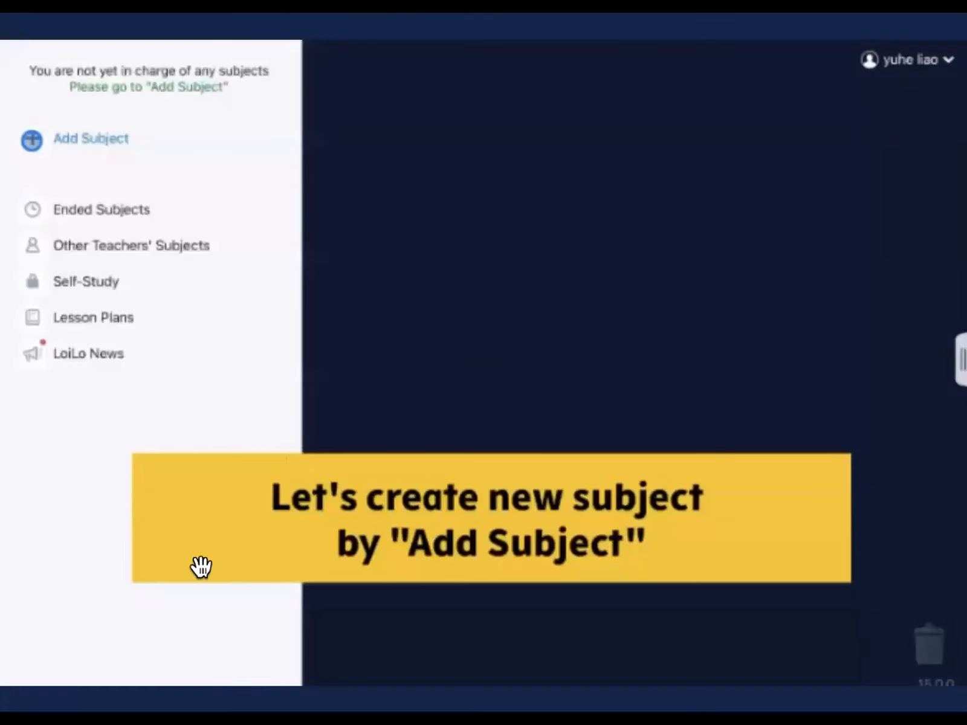
pyautogui.click(29, 683)
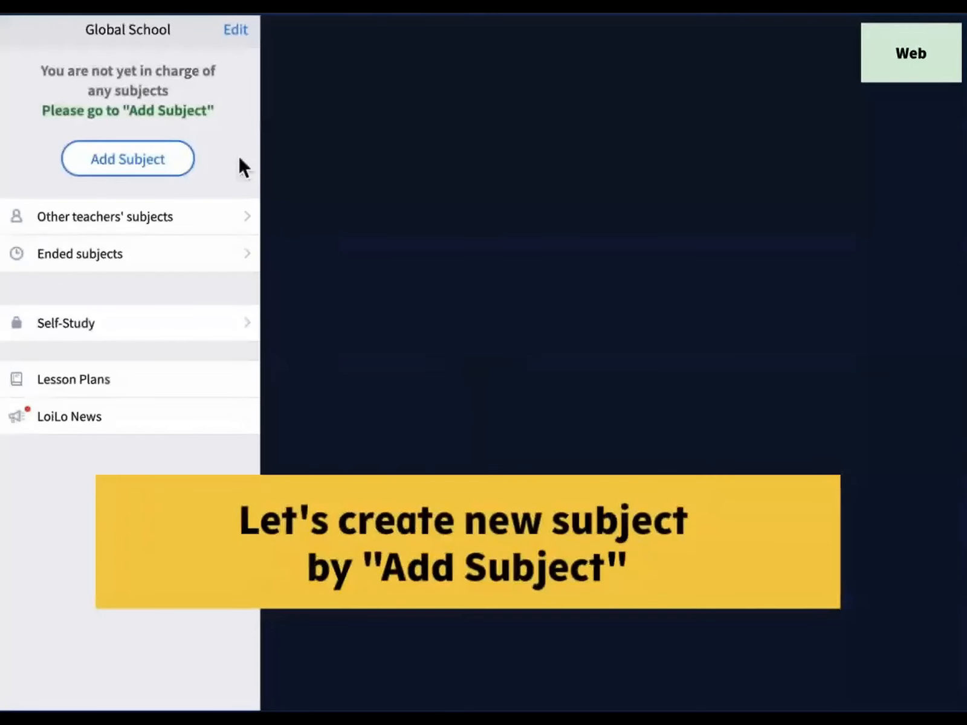
# Create a History subject under class 1-A, confirm it, and close the subject dialog.
pyautogui.click(145, 168)
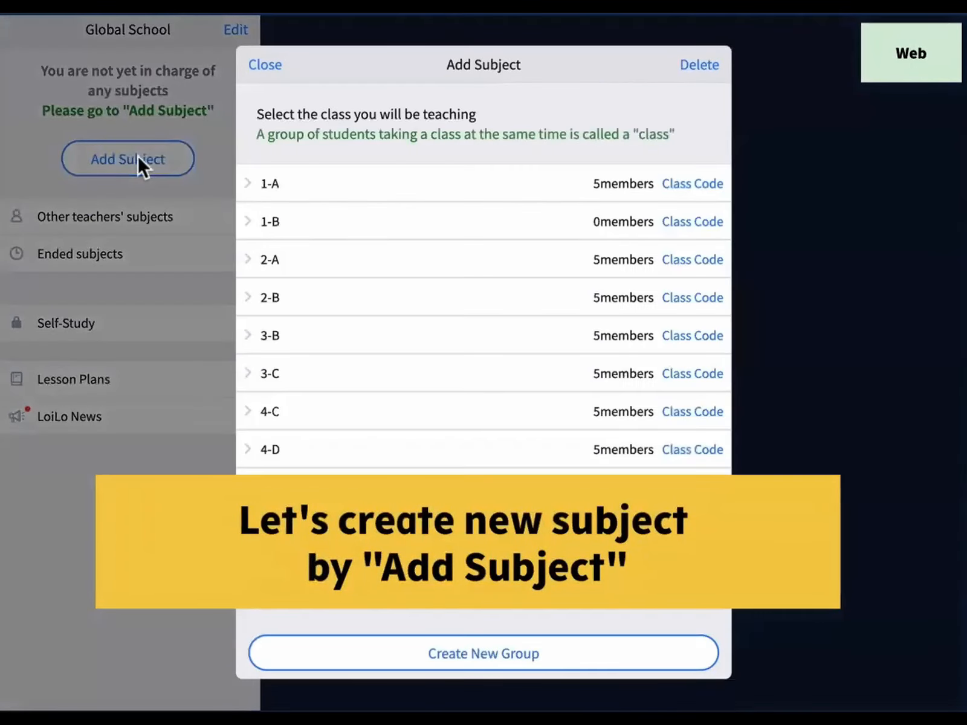
pyautogui.click(254, 185)
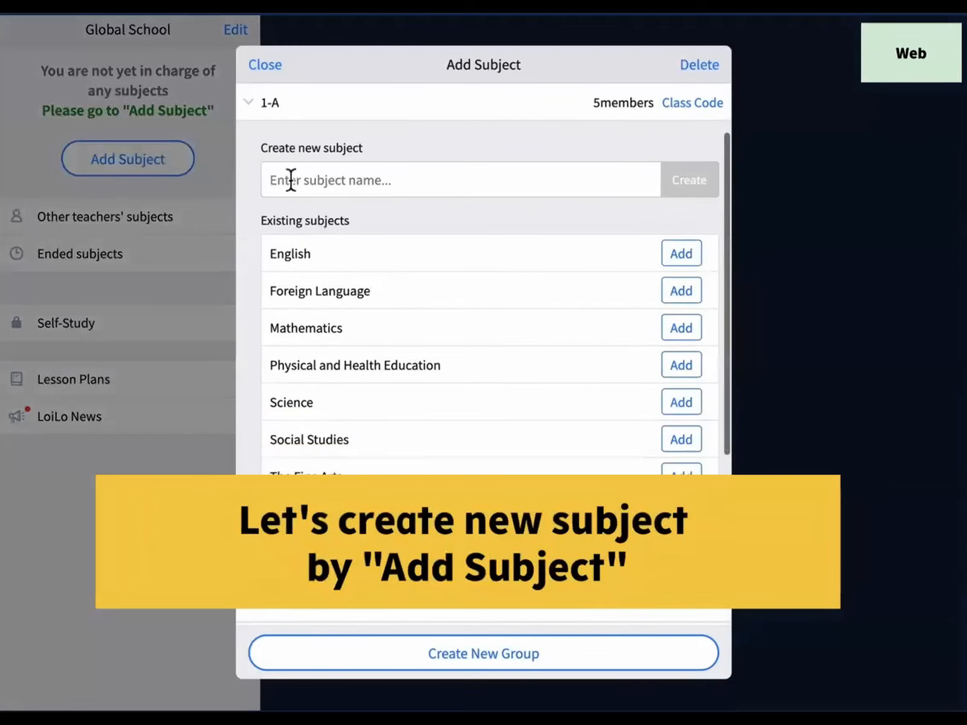
pyautogui.click(298, 180)
pyautogui.write('History')
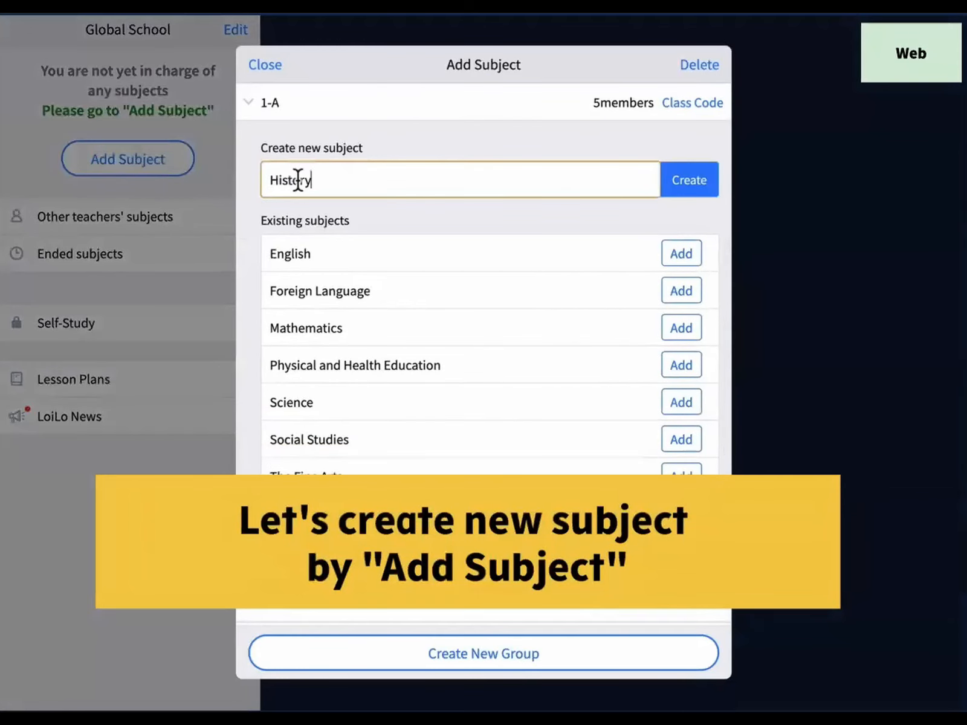
pyautogui.click(686, 193)
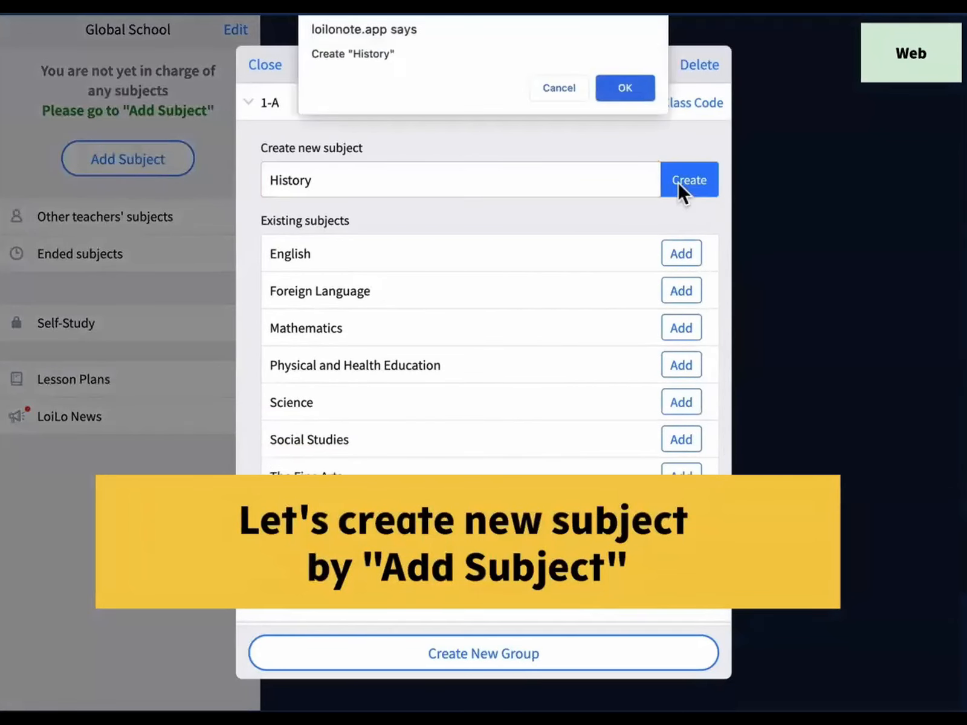
pyautogui.click(624, 88)
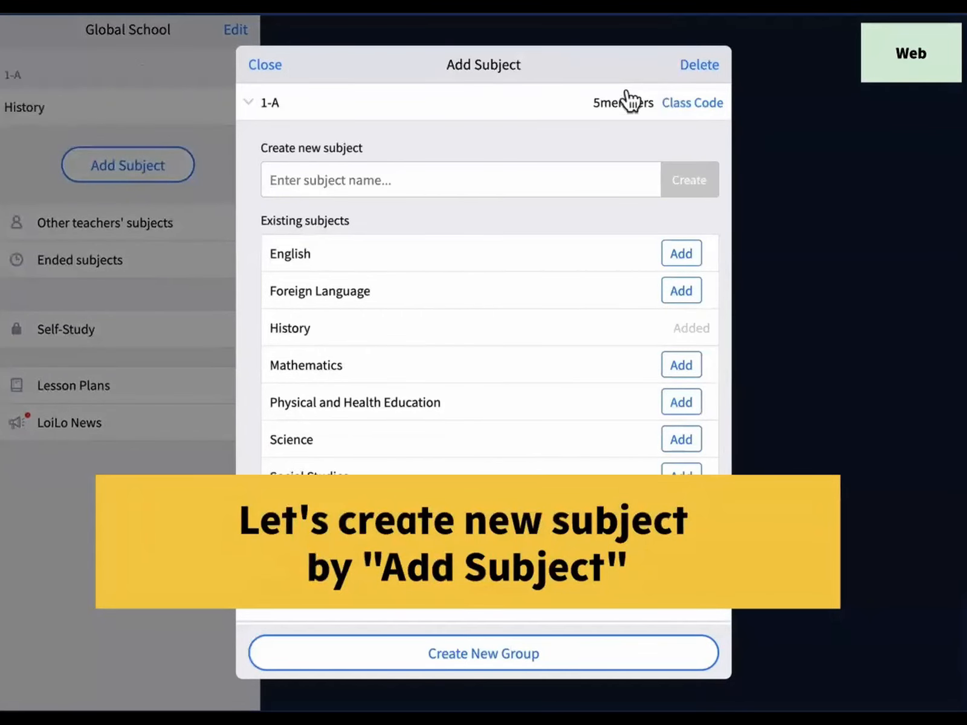
pyautogui.click(278, 79)
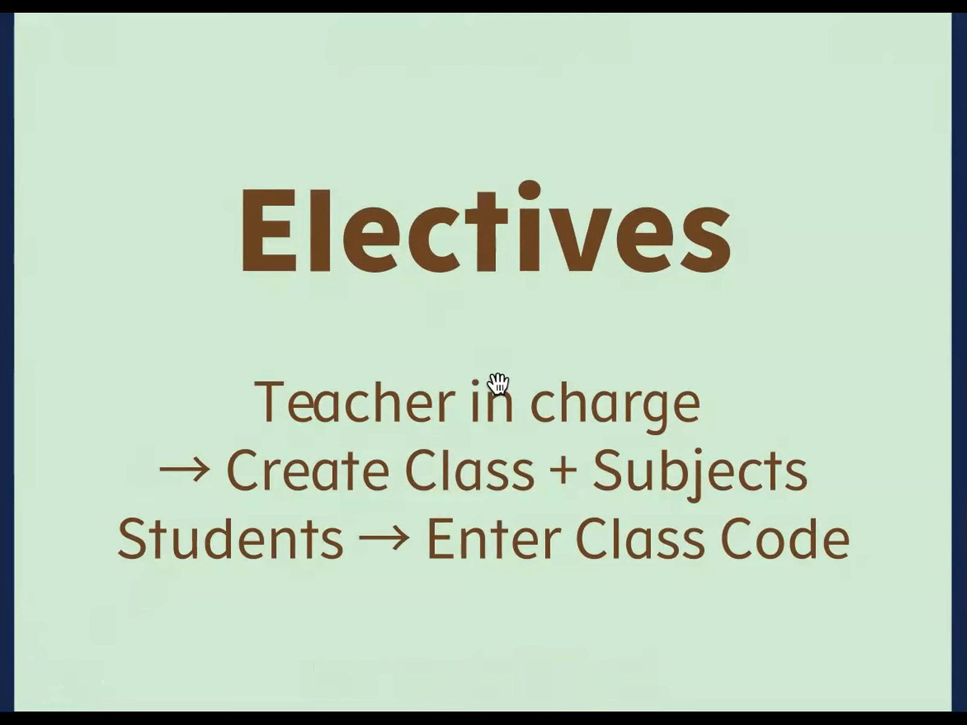
# Play the class video and join elective class 1-Z's History by entering its class code.
pyautogui.click(405, 601)
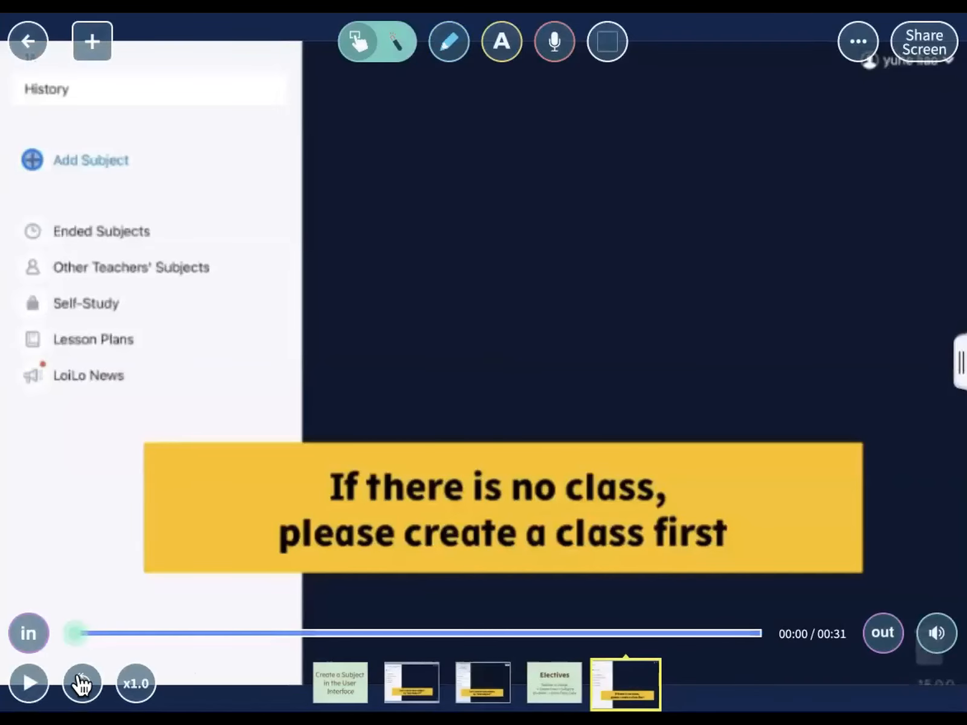
pyautogui.click(31, 681)
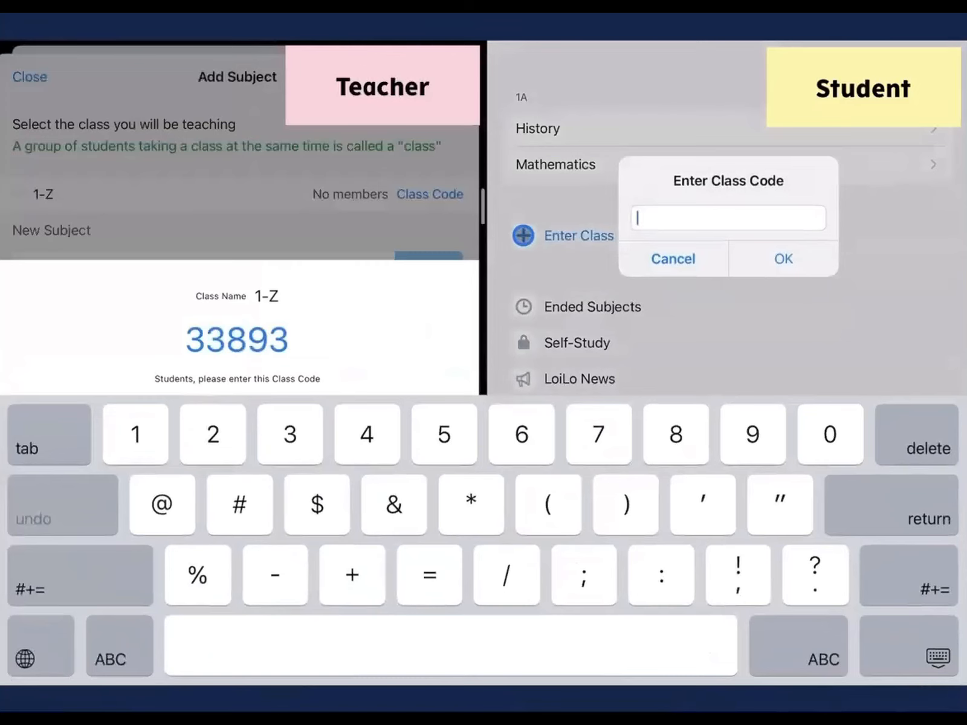
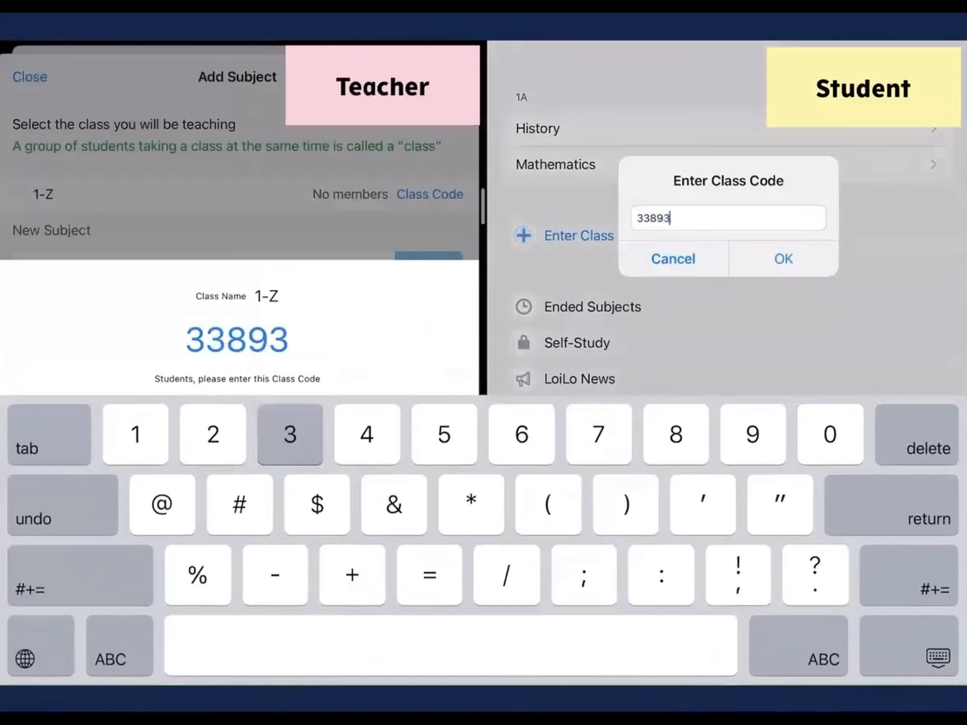
pyautogui.click(788, 259)
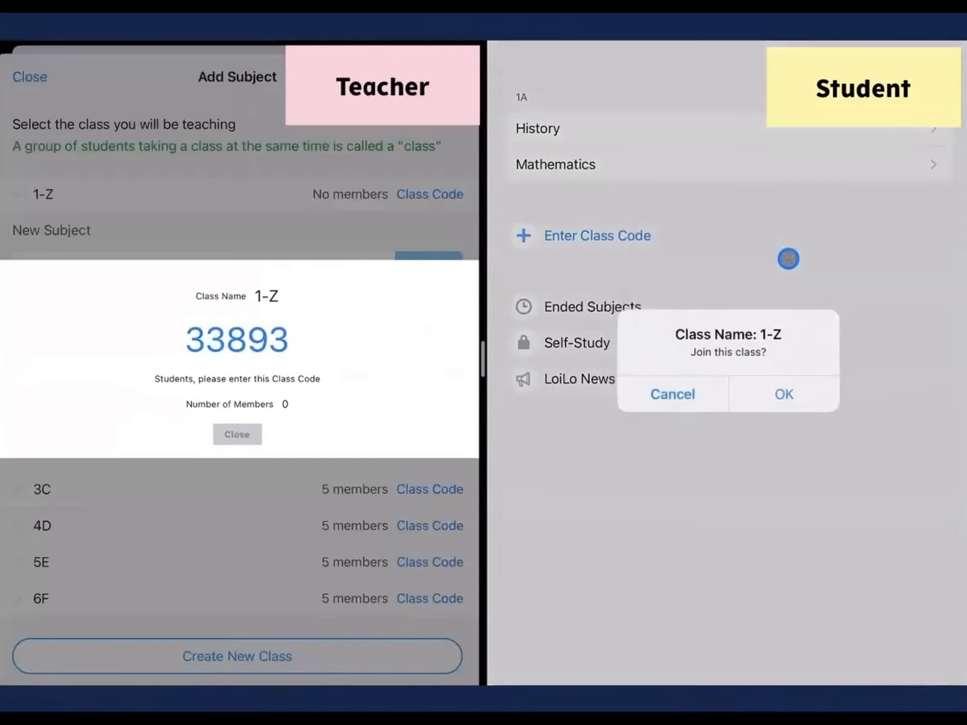
pyautogui.click(796, 393)
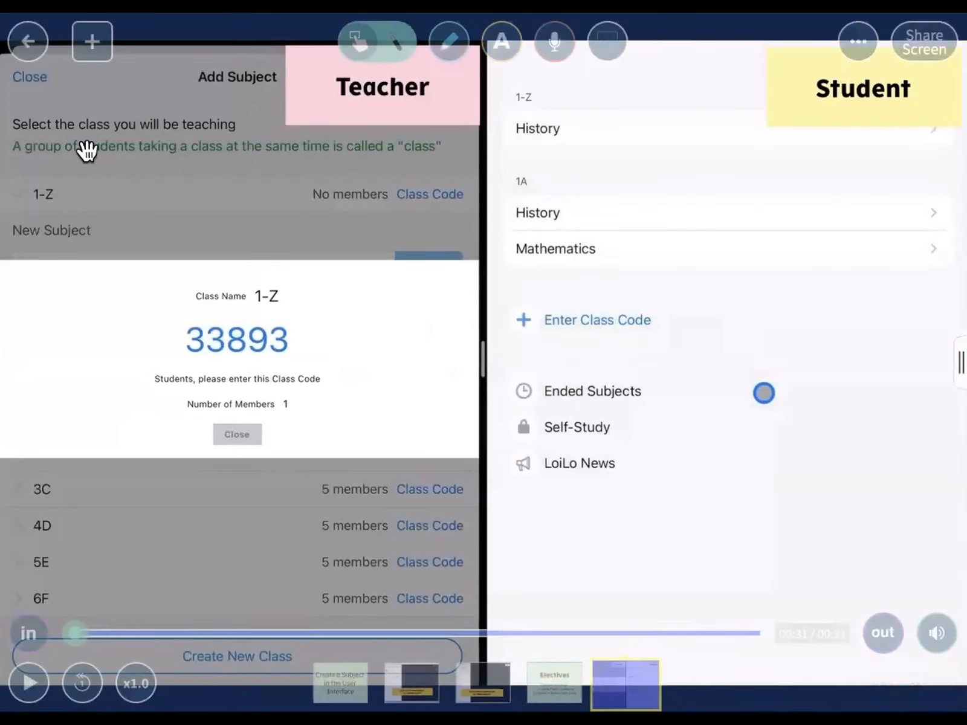
pyautogui.click(17, 54)
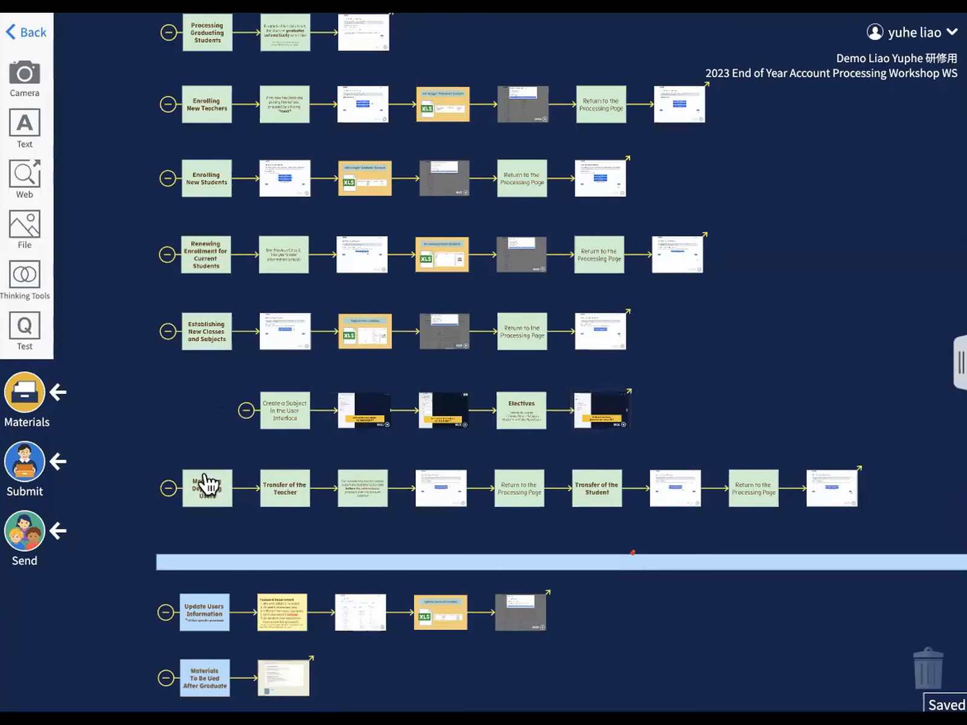
pyautogui.click(204, 485)
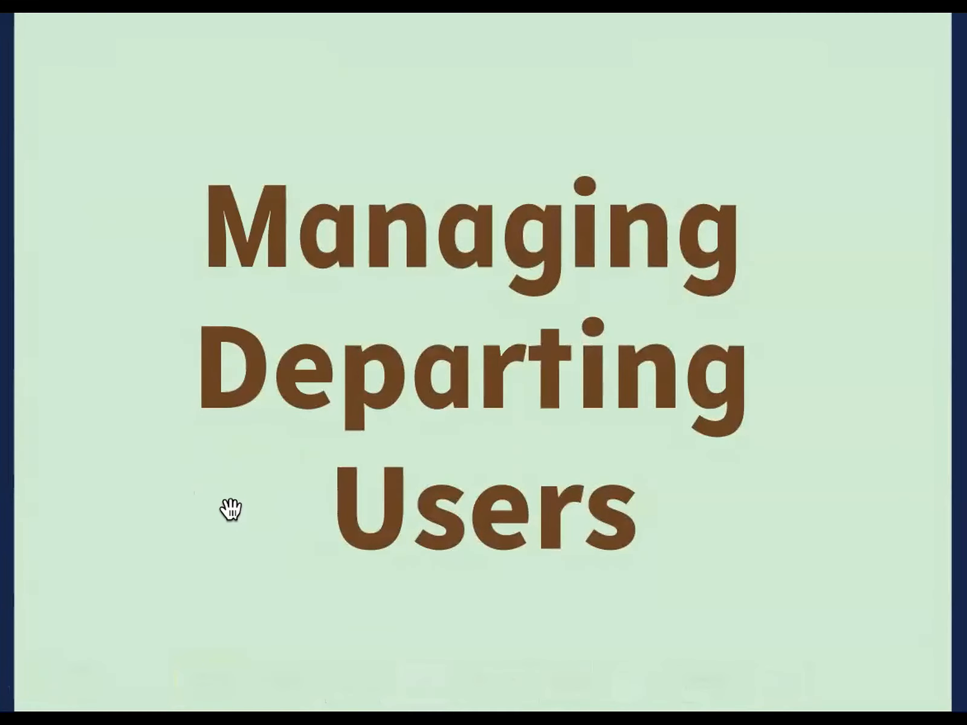